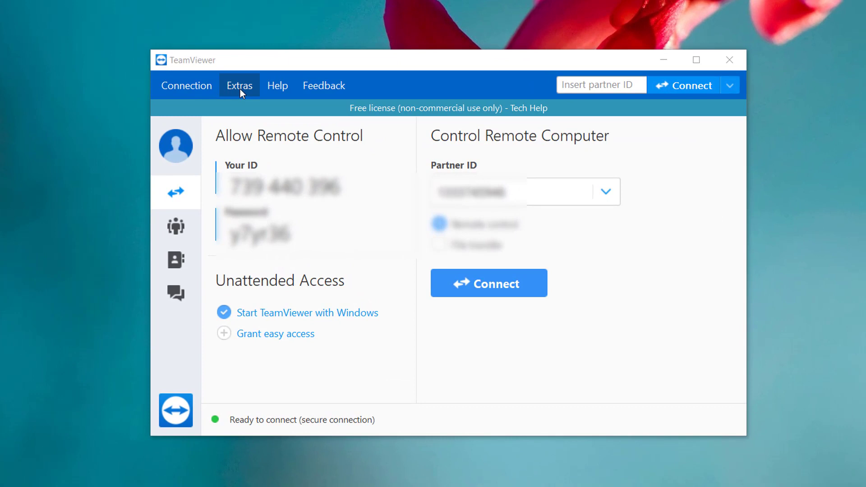
Open TeamViewer Options from the Extras menu and show the Remote control page
{"action": "left_click", "coordinate": [240, 89]}
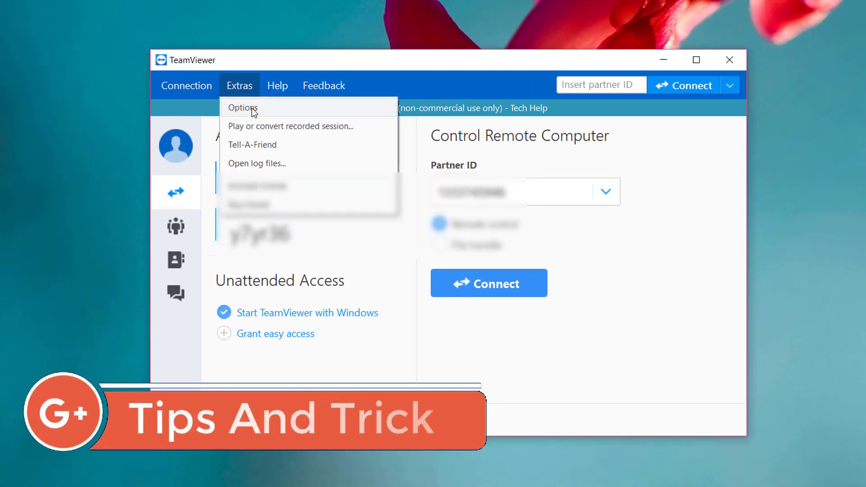
{"action": "left_click", "coordinate": [250, 109]}
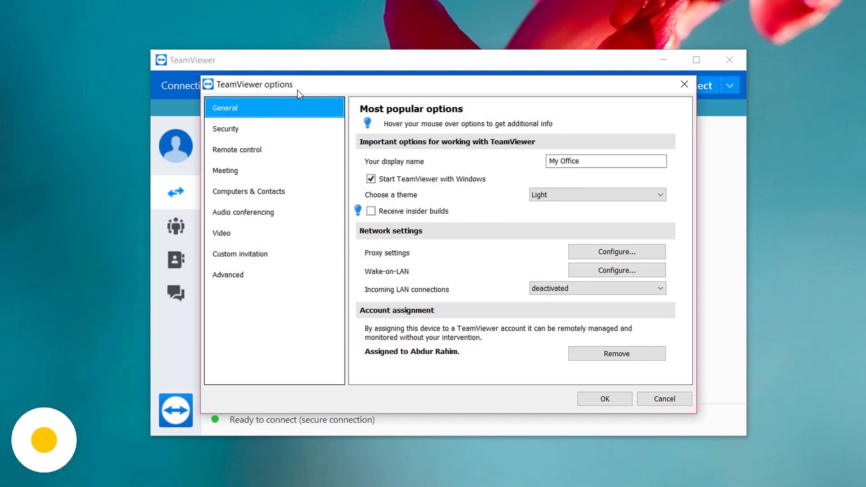
{"action": "left_click", "coordinate": [243, 153]}
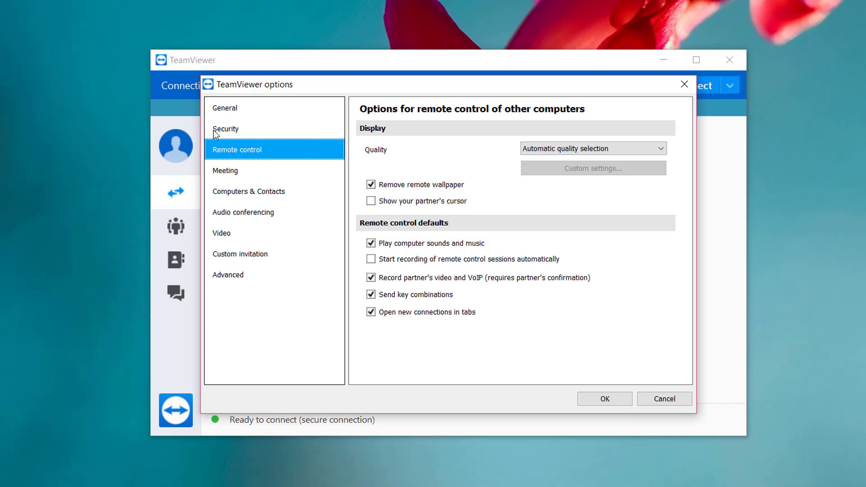
Tick 'Share computer sounds and music' on the Meeting settings page
{"action": "left_click", "coordinate": [232, 171]}
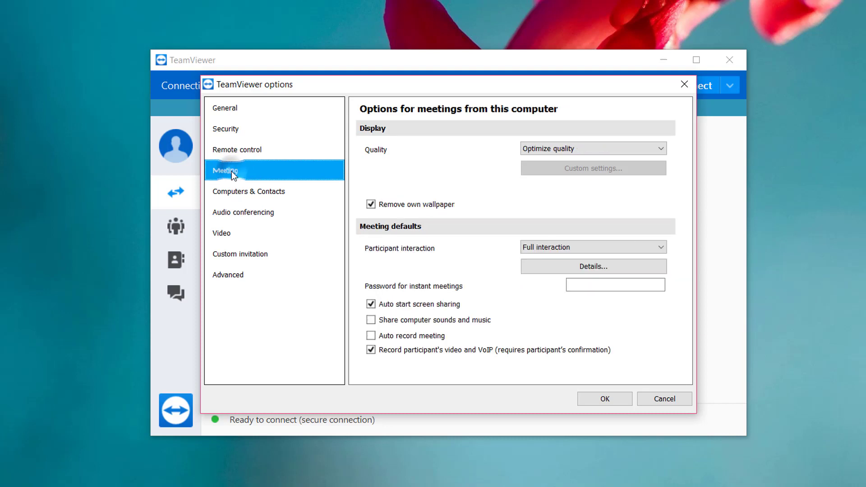
{"action": "left_click", "coordinate": [372, 319]}
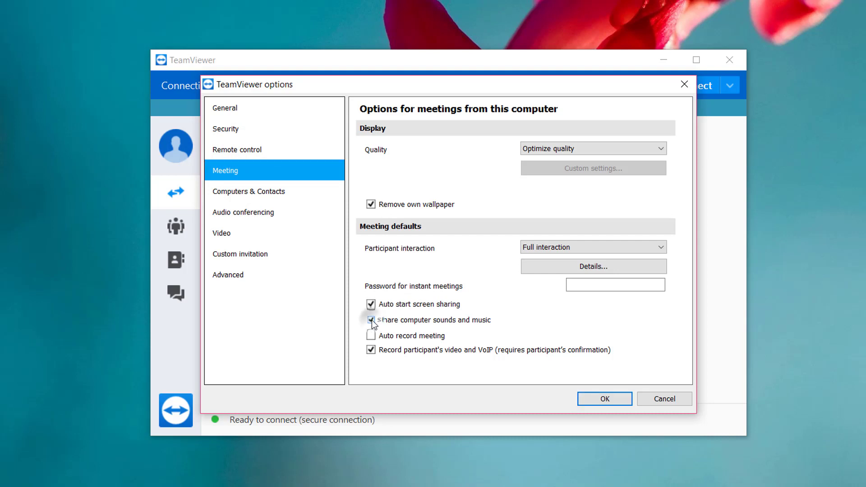
Set audio conferencing speakers to Standard playback device and microphone to Blue Snowball (Microphone)
{"action": "left_click", "coordinate": [247, 213]}
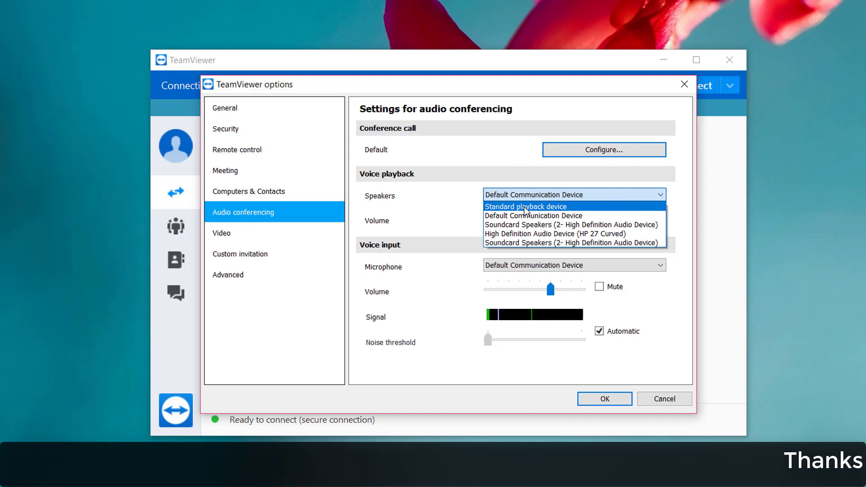
{"action": "left_click", "coordinate": [525, 207]}
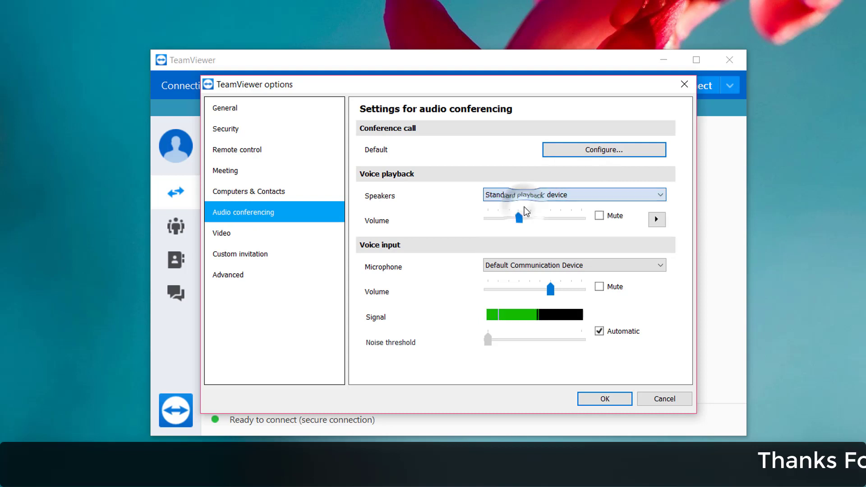
{"action": "left_click", "coordinate": [541, 266]}
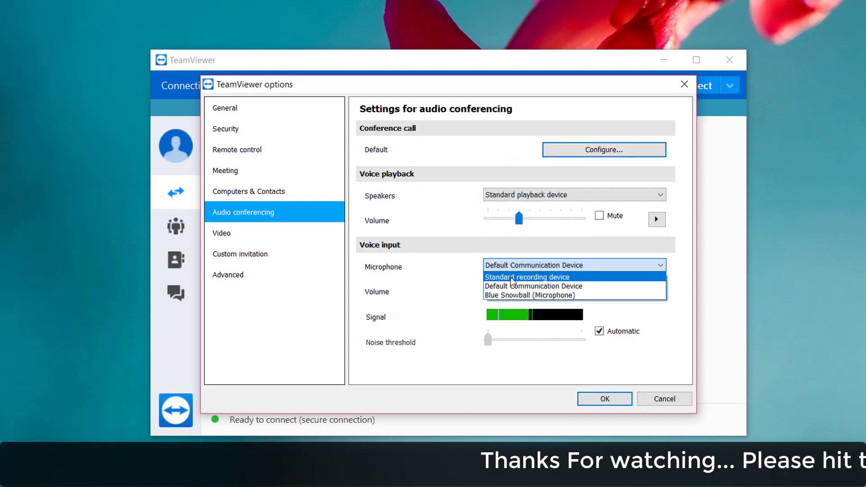
{"action": "left_click", "coordinate": [522, 277]}
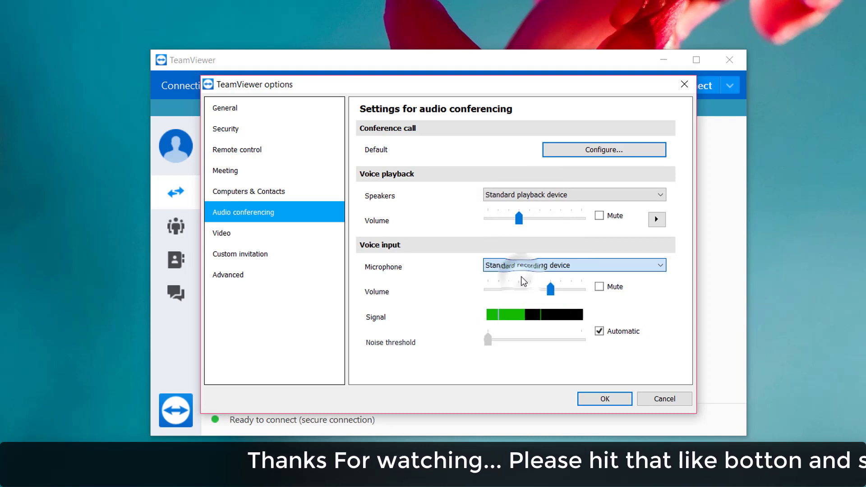
{"action": "left_click", "coordinate": [531, 266]}
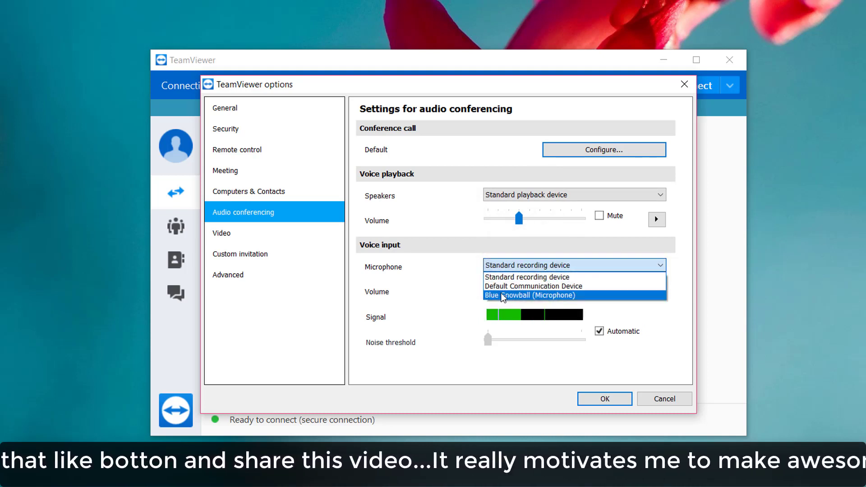
{"action": "left_click", "coordinate": [502, 296]}
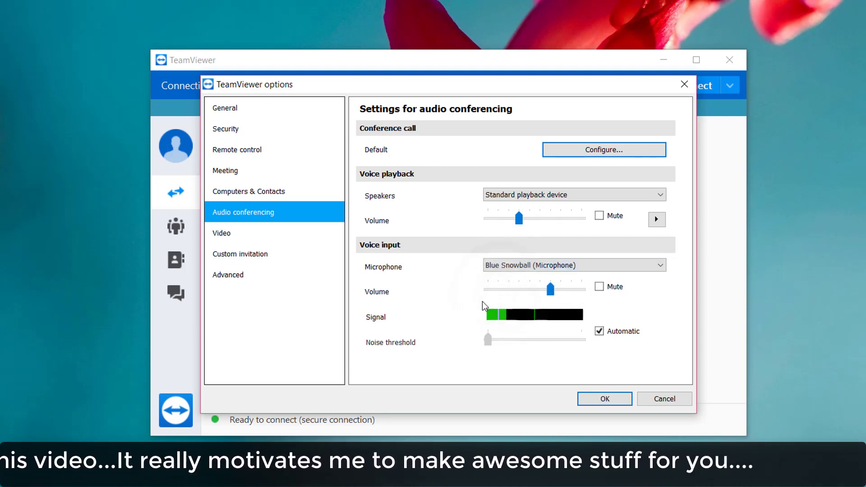